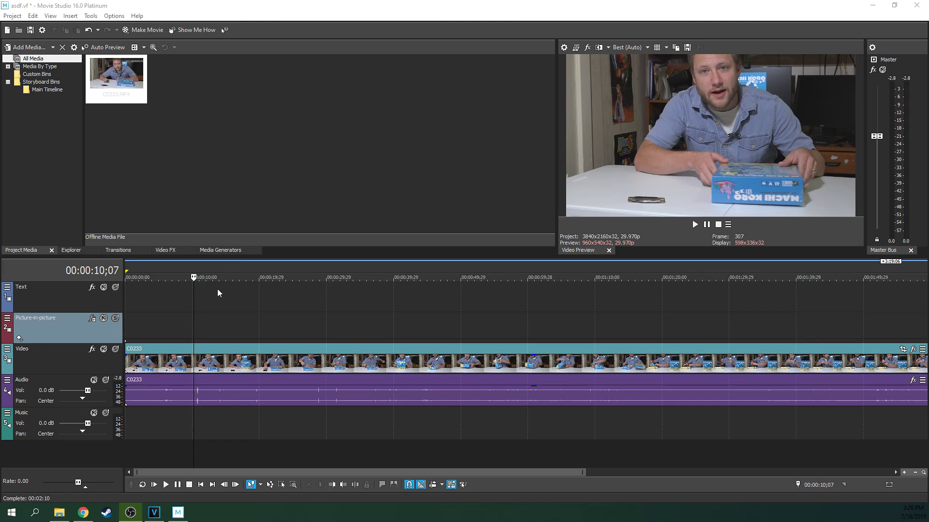
Step: Select the clip's audio track and scrub the timeline to find the loud spike near 9–10 seconds
left_click(192, 402)
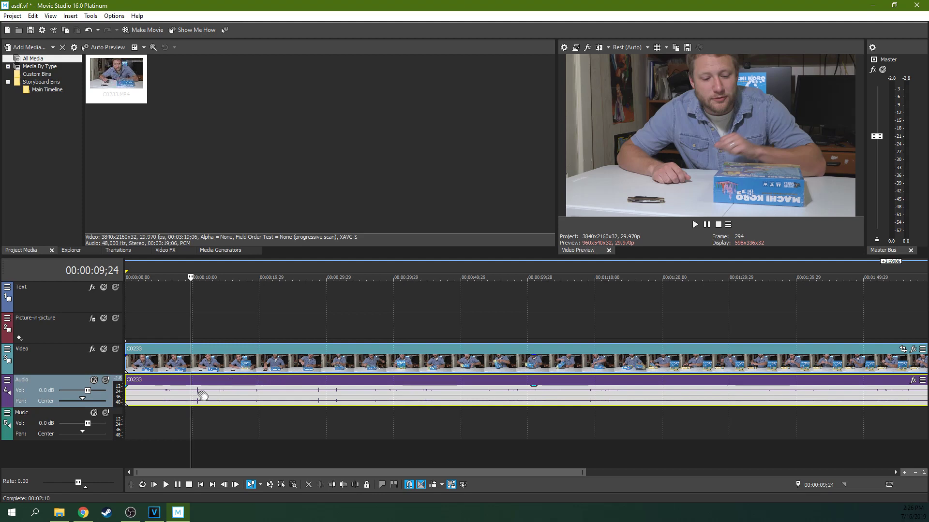
left_click(313, 390)
left_click(340, 392)
left_click(385, 392)
left_click(290, 394)
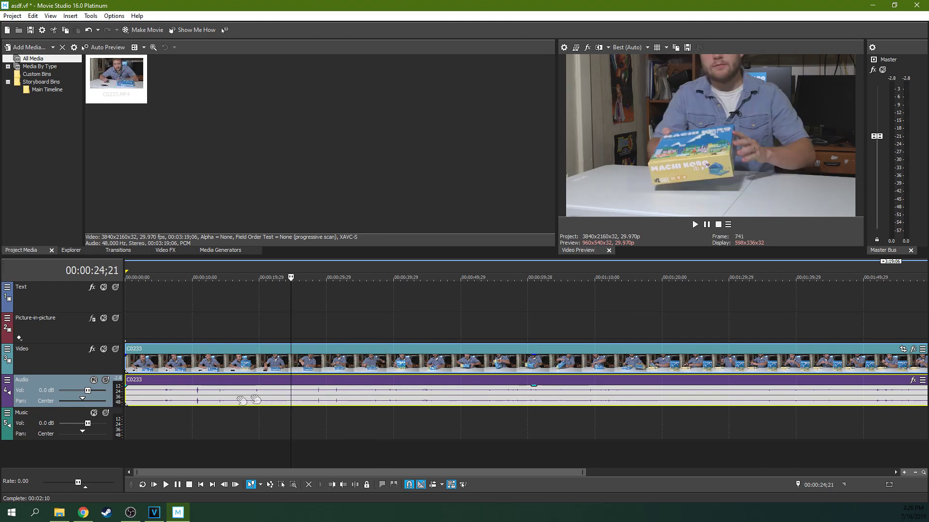
left_click(189, 400)
left_click(192, 395)
Step: Zoom the timeline and play the section containing the table slam
scroll(273, 395, "up", 3)
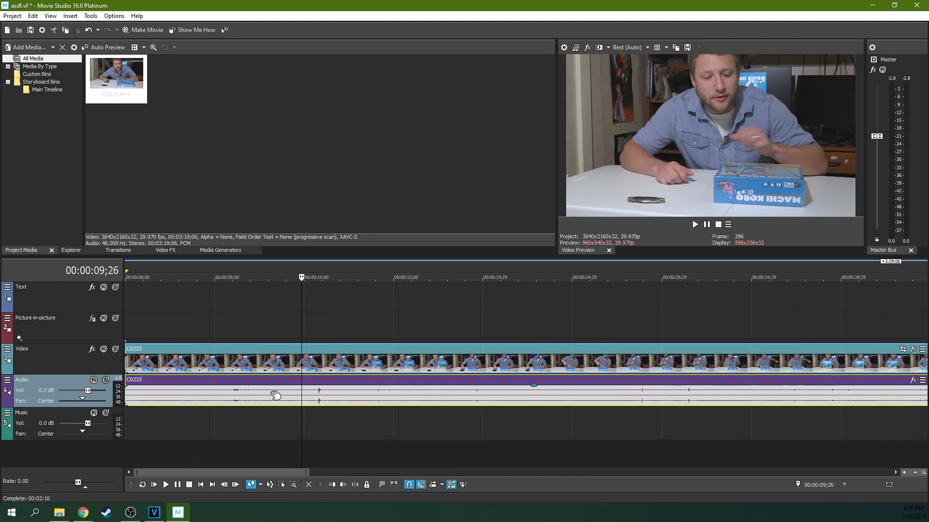
left_click(269, 395)
left_click(695, 224)
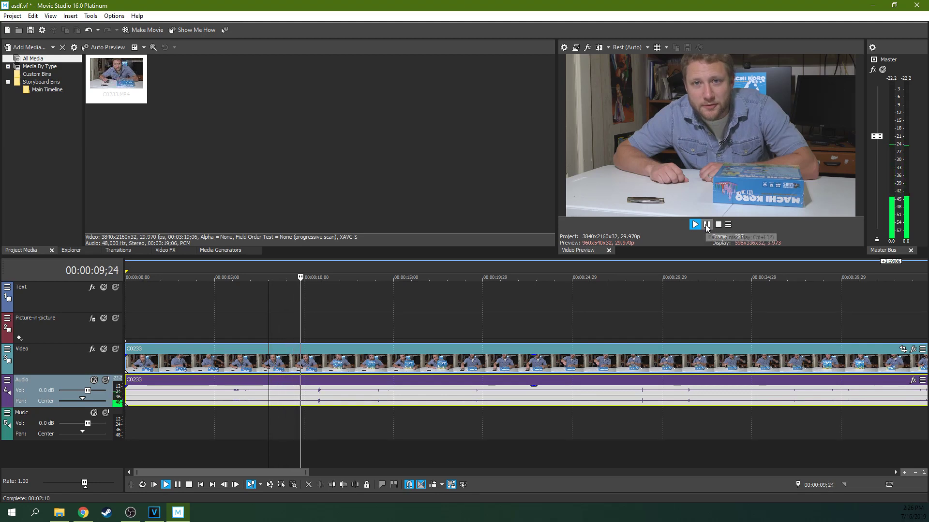
left_click(706, 226)
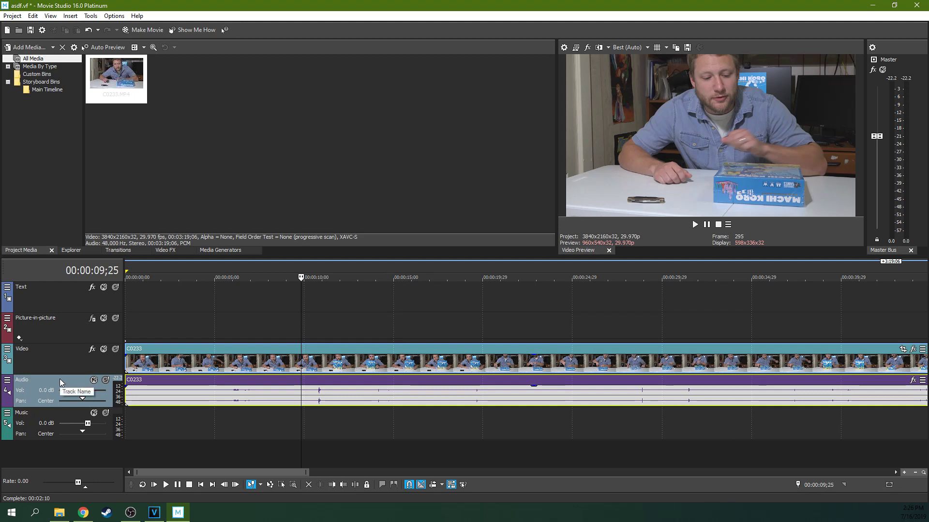
Step: Replay the table-slam moment, then open the Audio track's options menu
left_click(7, 380)
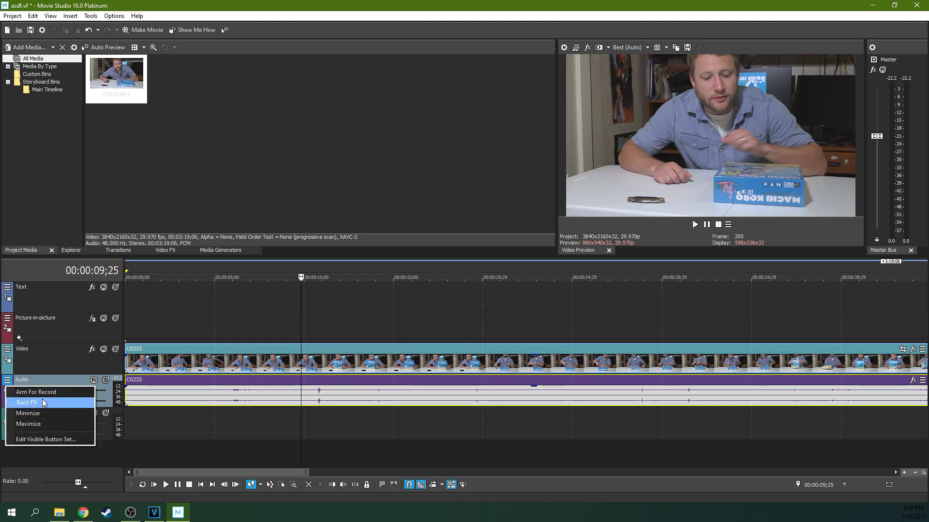
left_click(319, 399)
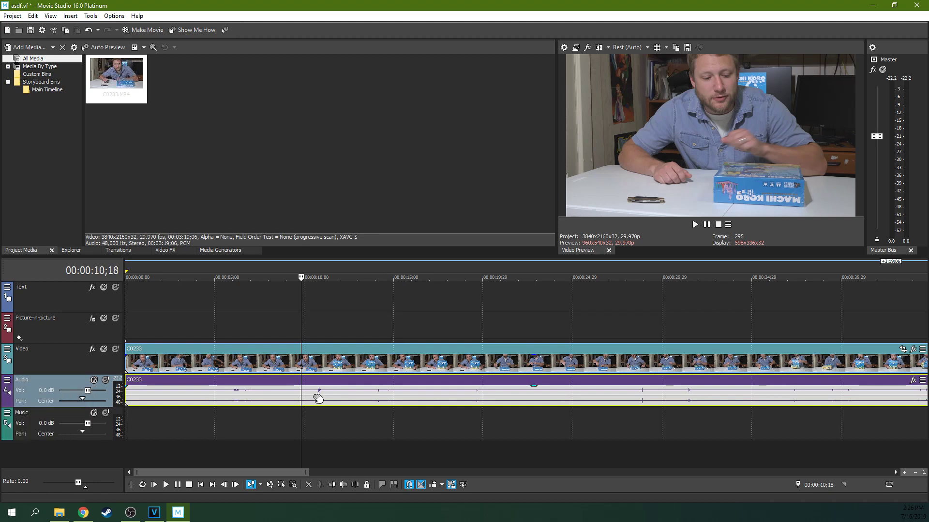
left_click(316, 395)
left_click(695, 225)
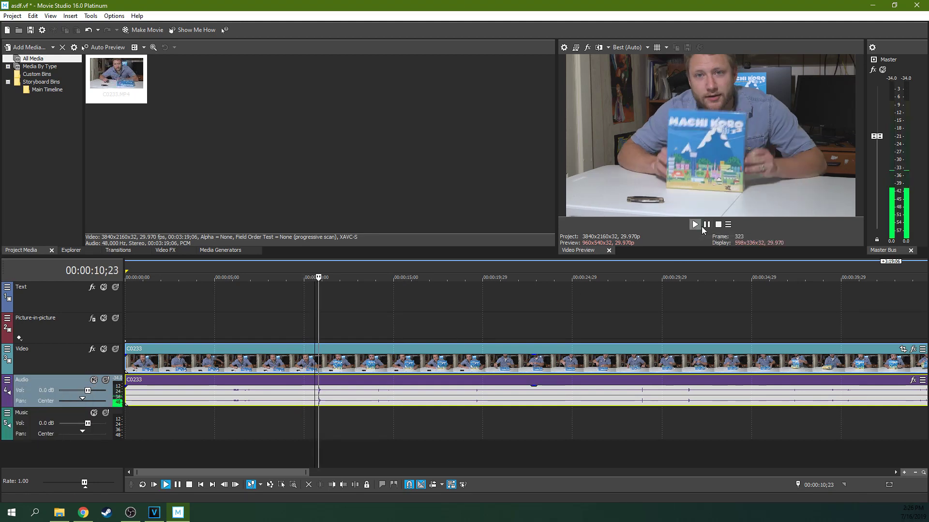
left_click(706, 225)
left_click(194, 391)
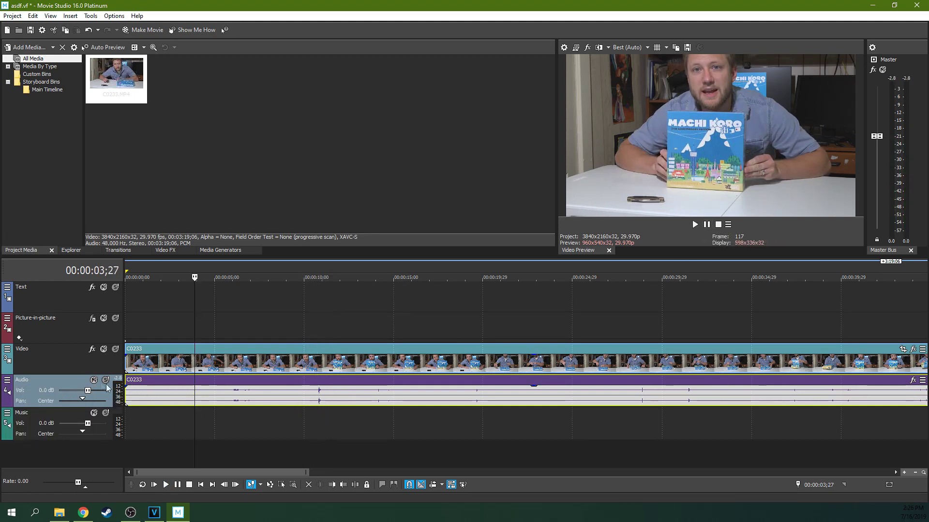
left_click(8, 380)
Step: Apply the '[Sys] 1.5:1 compression starting at -24 dB' preset with 15 dB output gain in Track FX
left_click(33, 403)
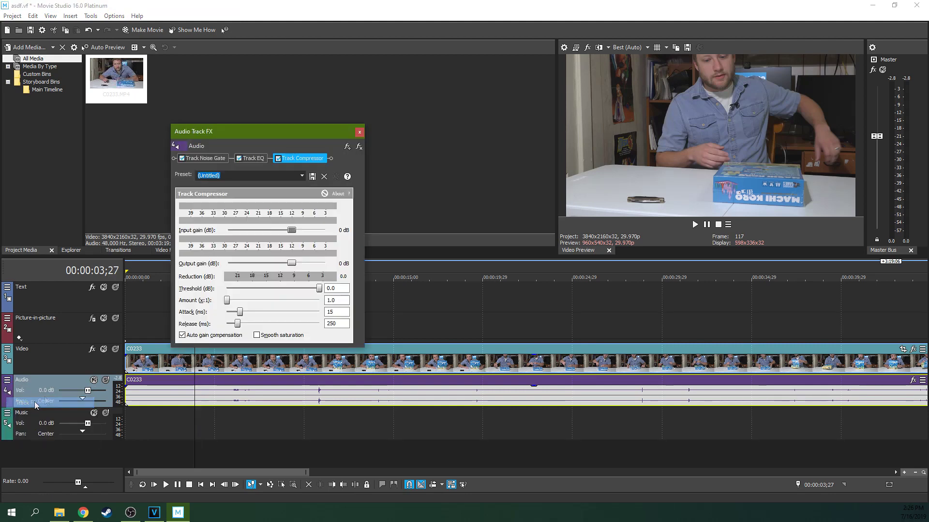
left_click(302, 177)
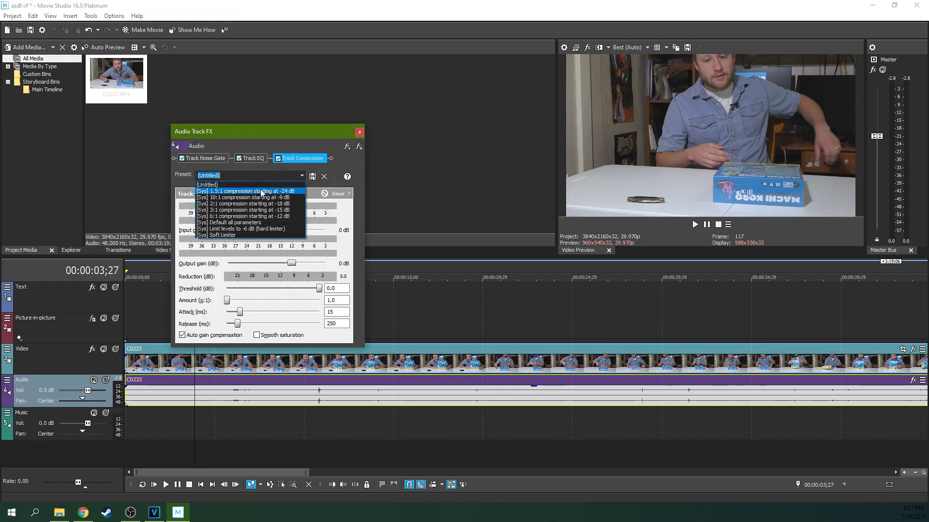
left_click(261, 192)
left_click_drag(292, 263, 311, 264)
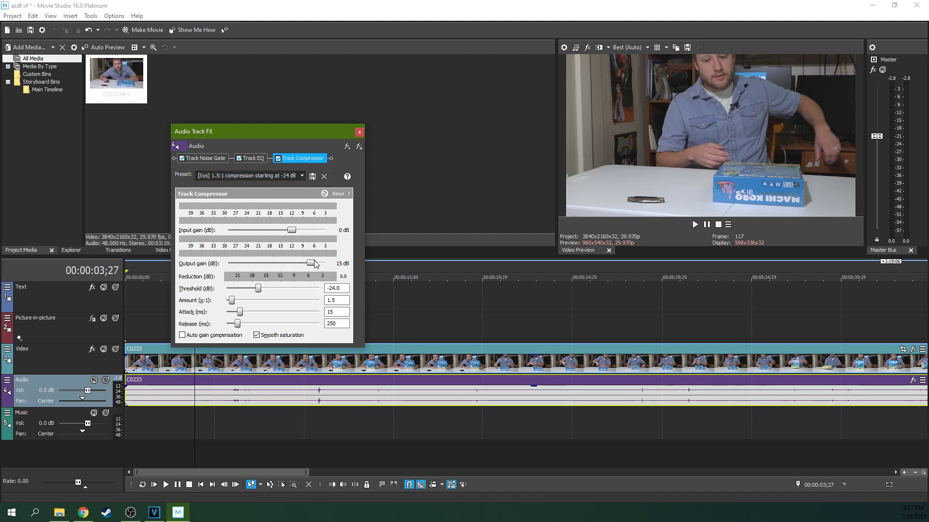
Step: Play back from about 2 seconds to check the compressed audio, then close the FX window
left_click(230, 391)
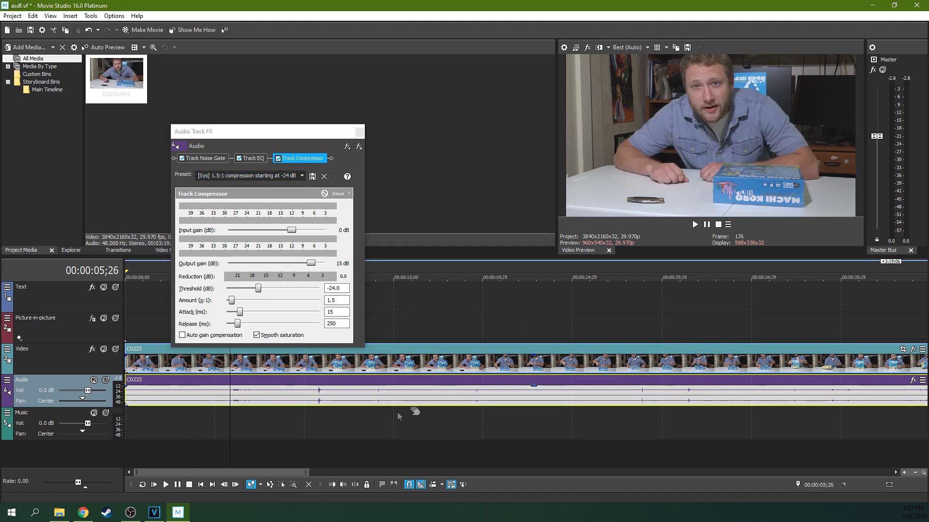
left_click(167, 401)
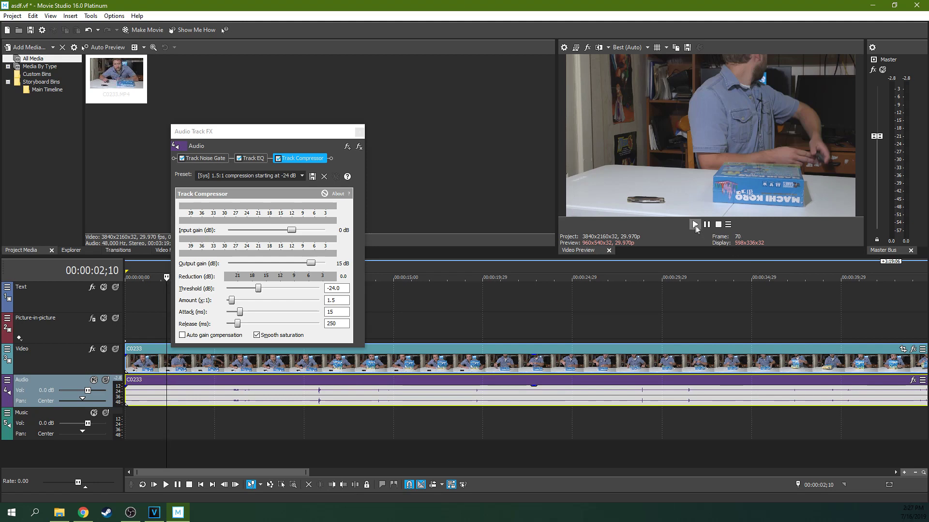
left_click(695, 224)
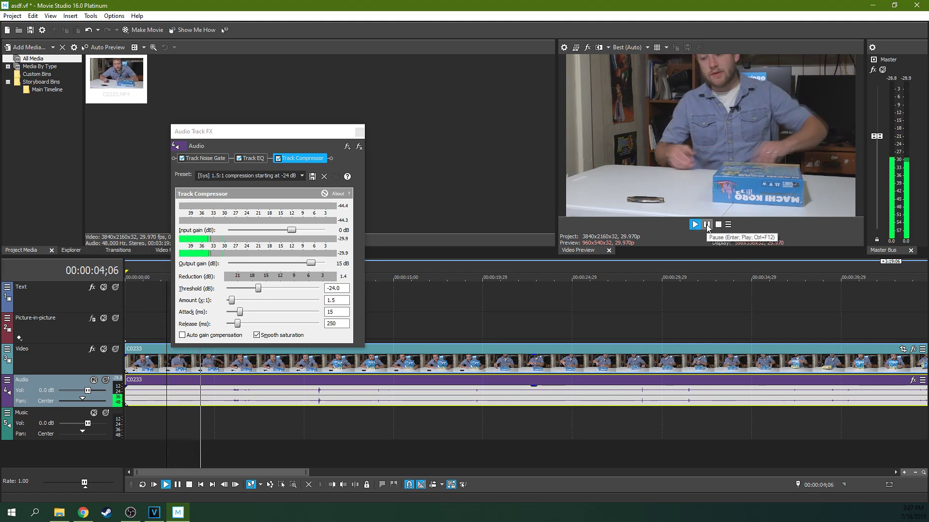
left_click(707, 225)
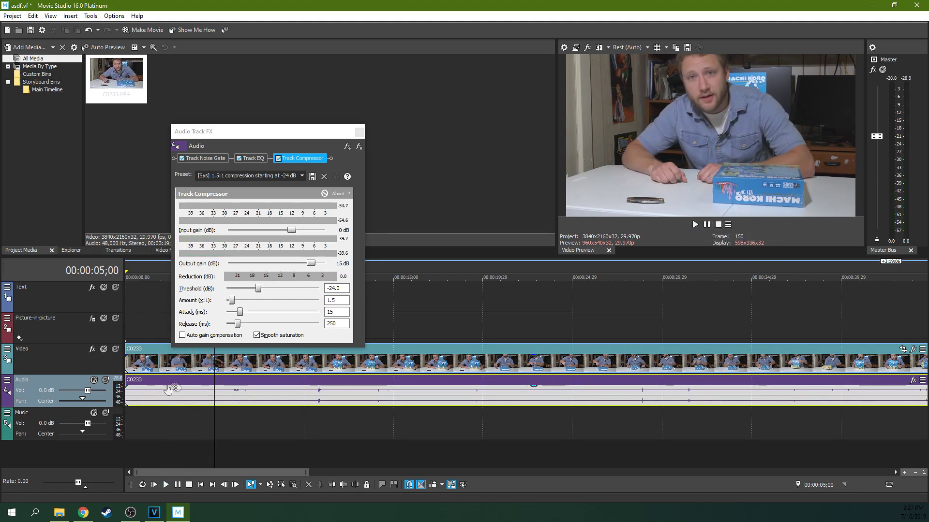
left_click(170, 401)
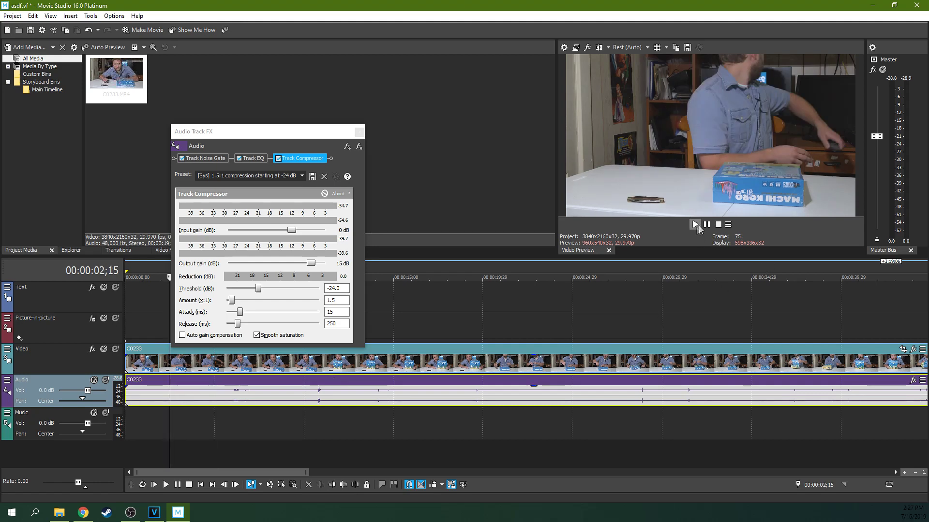
left_click(695, 224)
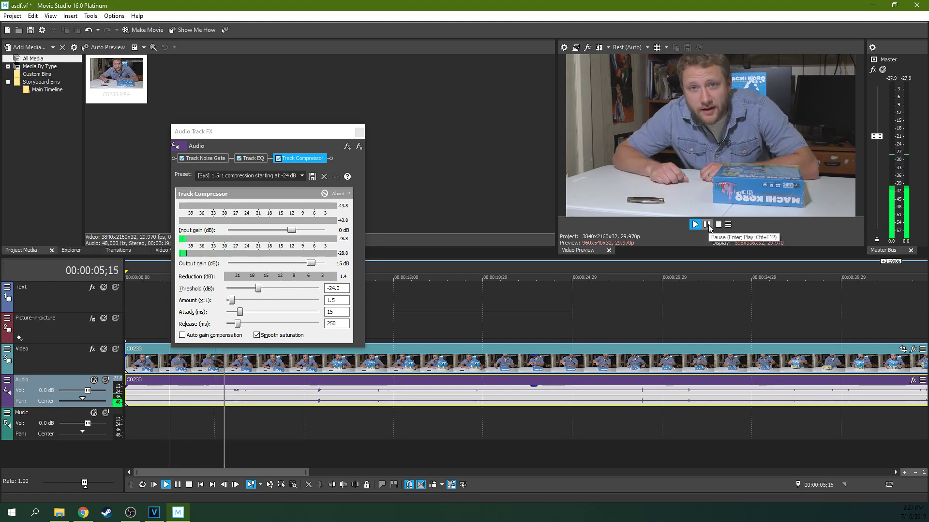
left_click(707, 224)
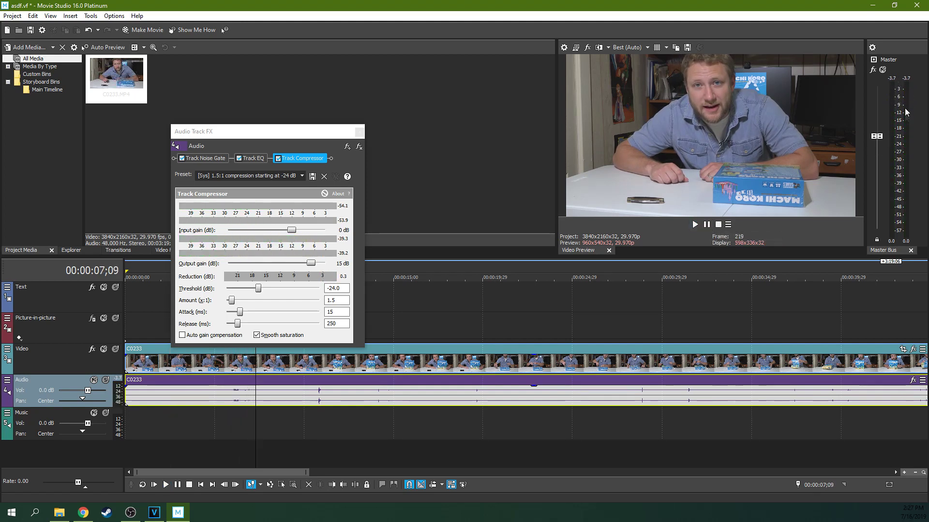
left_click(359, 132)
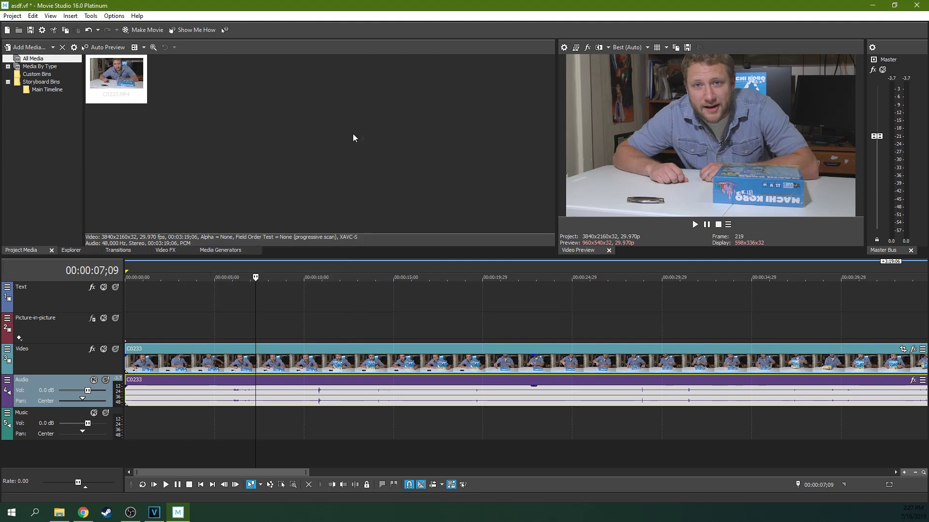
Step: Replay the table-slam peak from around 6 seconds and again from just before the slam
left_click(237, 331)
left_click(233, 330)
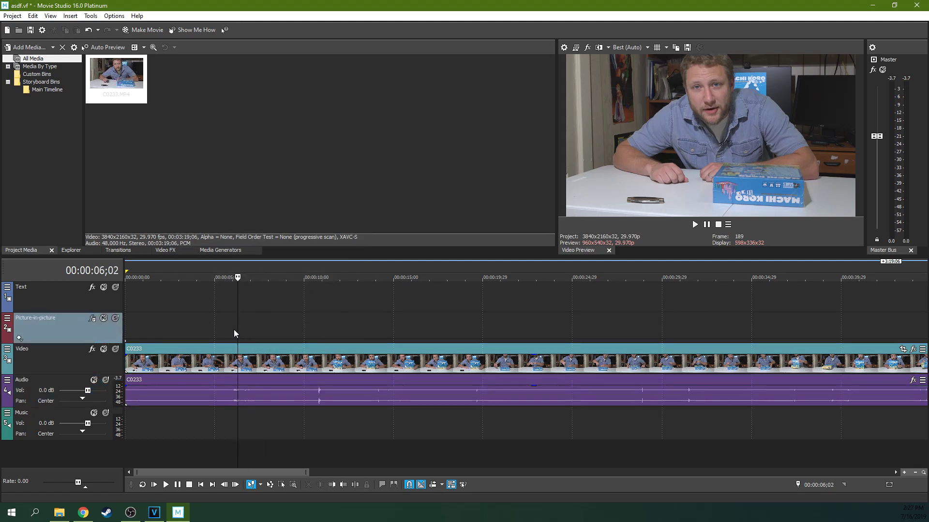
left_click(695, 225)
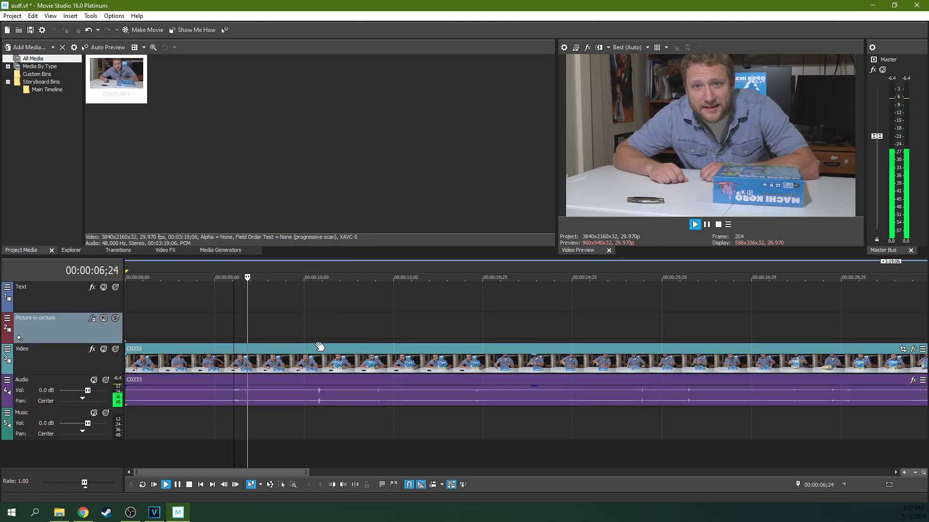
left_click(716, 224)
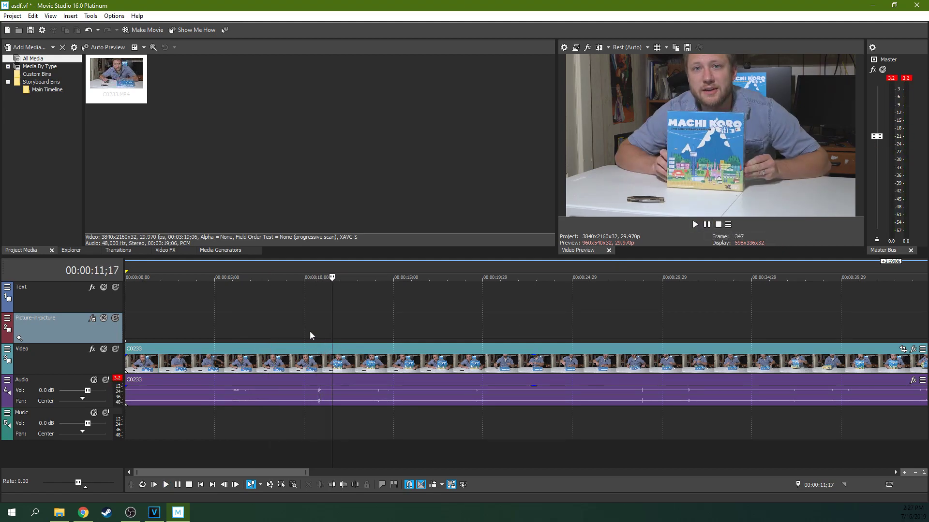
left_click(315, 332)
left_click(694, 224)
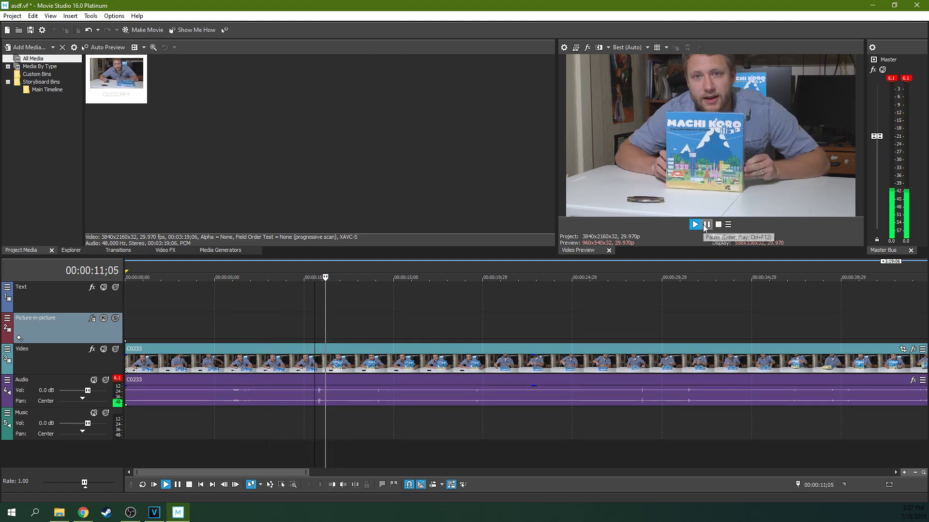
scroll(357, 390, "up", 3)
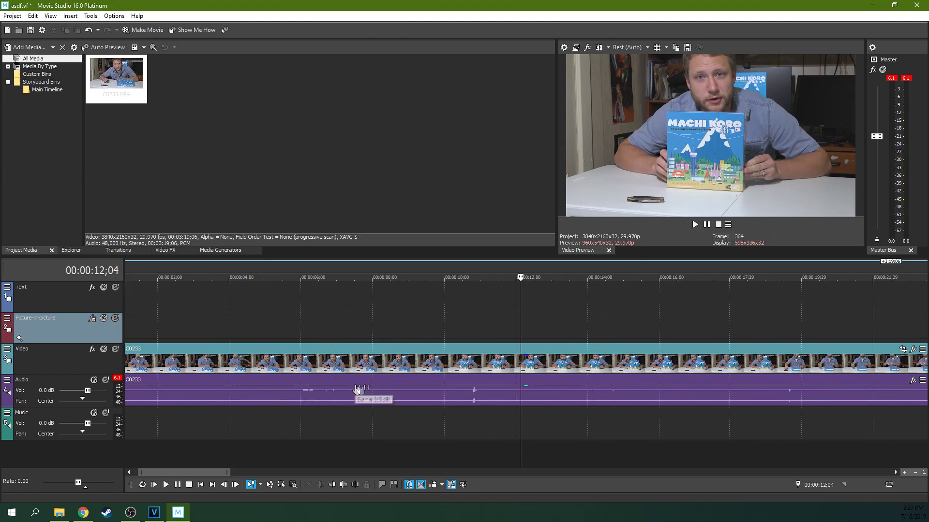
Step: Undo the last change with Ctrl+Z, select the C0233 audio event and open the Insert menu
left_click(475, 385)
key("ctrl+z")
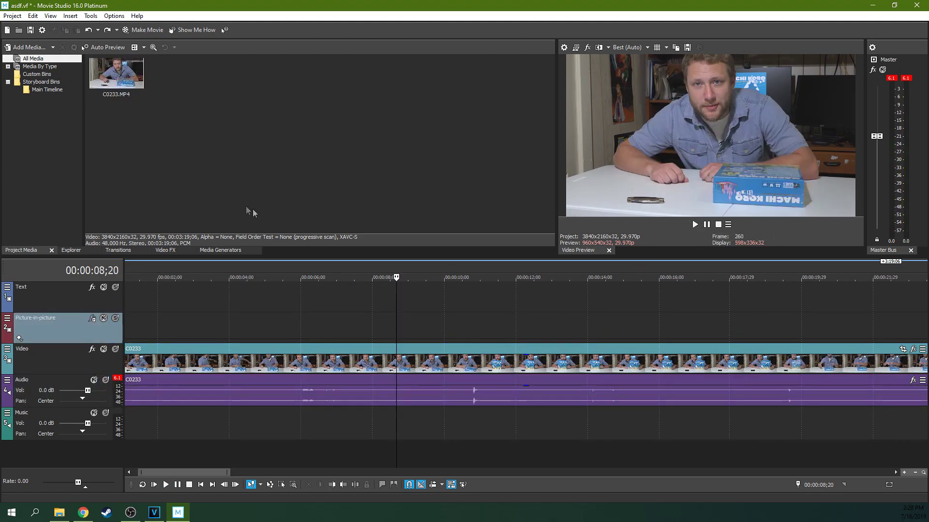
left_click(206, 390)
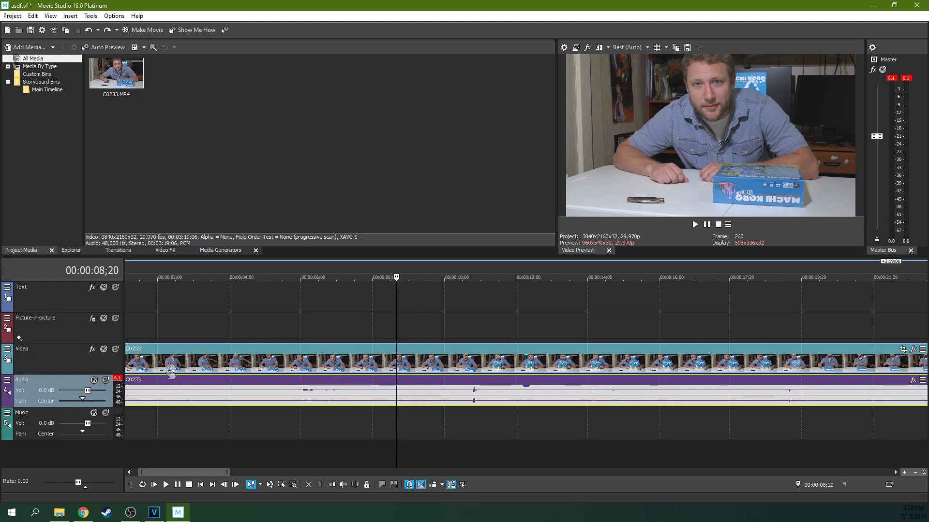
left_click(69, 17)
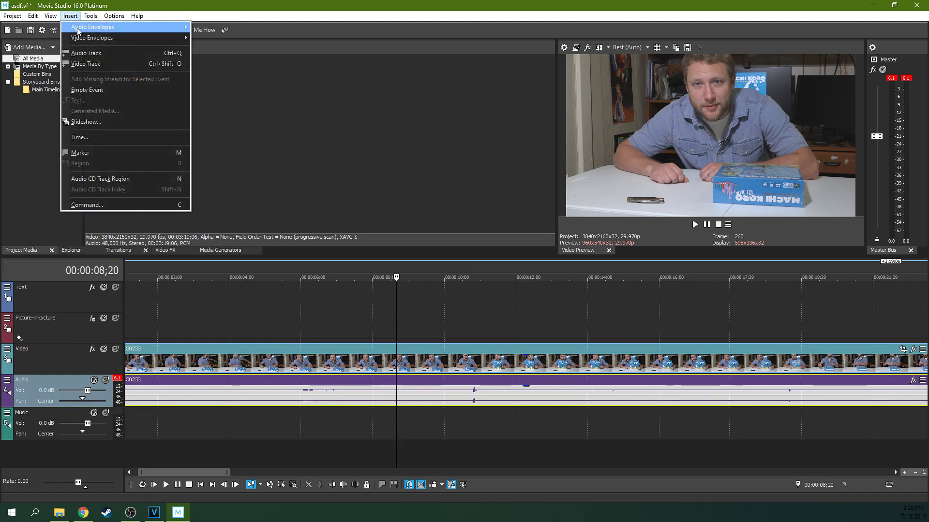
Step: Add a volume envelope to the C0233 audio and drag a new envelope point to near 10 seconds
mouse_move(112, 27)
left_click(205, 27)
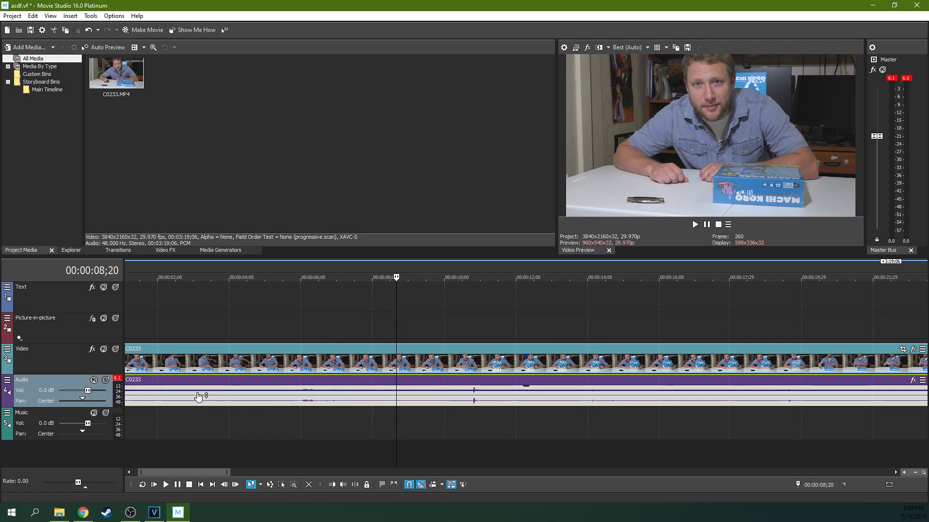
right_click(132, 391)
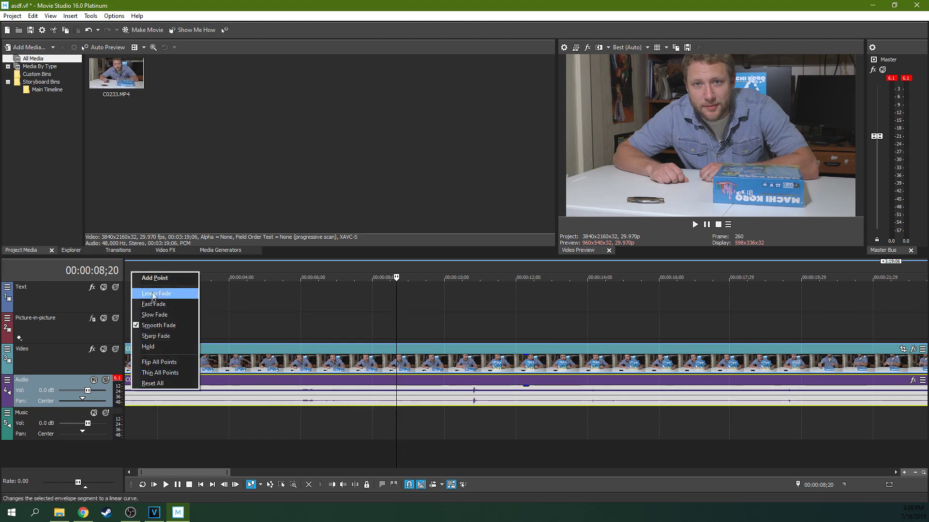
left_click(157, 278)
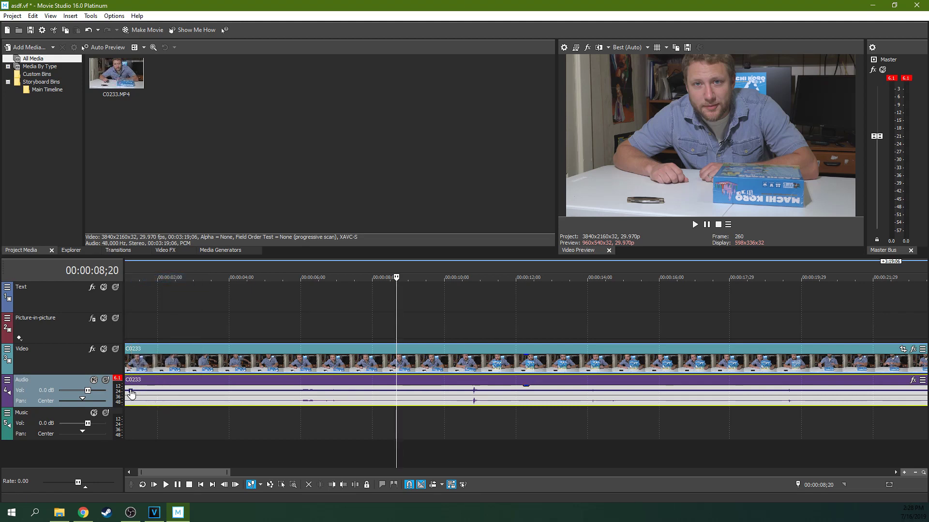
left_click_drag(135, 391, 172, 383)
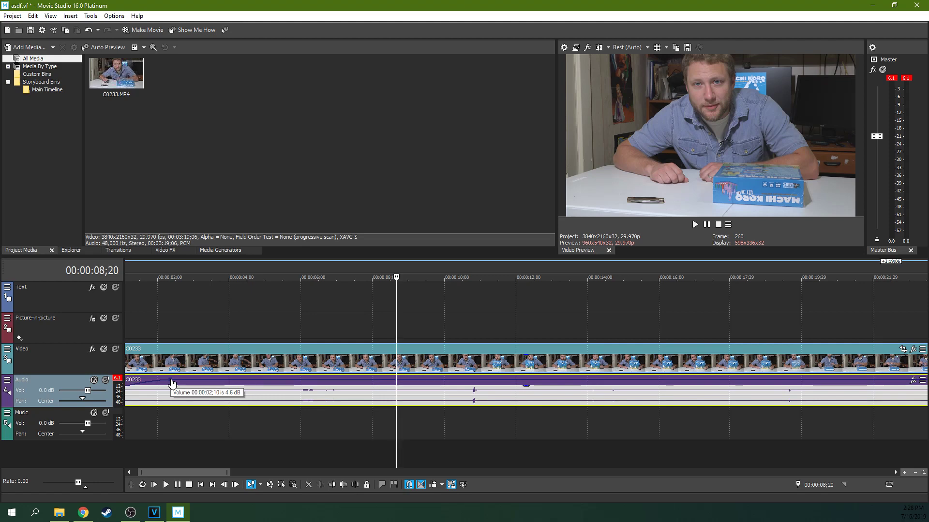
left_click_drag(172, 383, 457, 393)
Step: Add three more envelope points around 10–11 s, shift the 10;10 point later, and set the playhead at 10;21
right_click(468, 396)
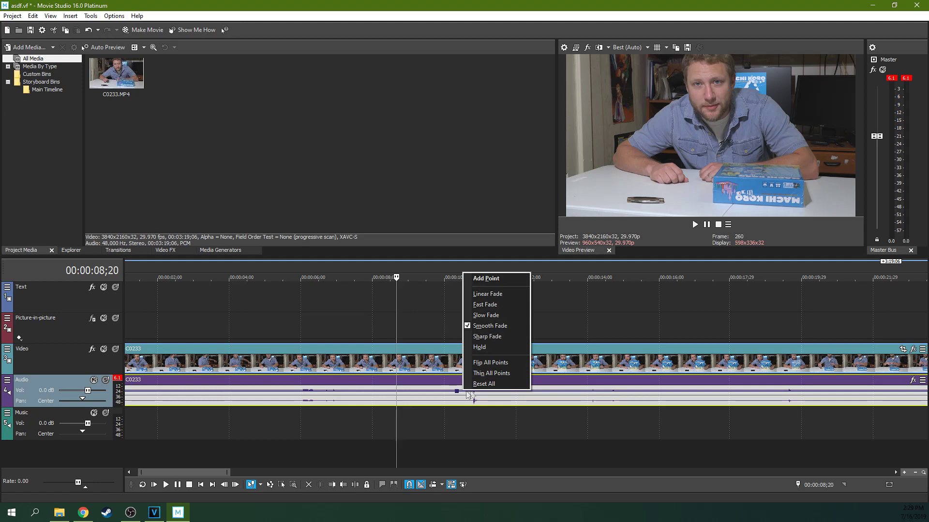
left_click(485, 278)
right_click(489, 390)
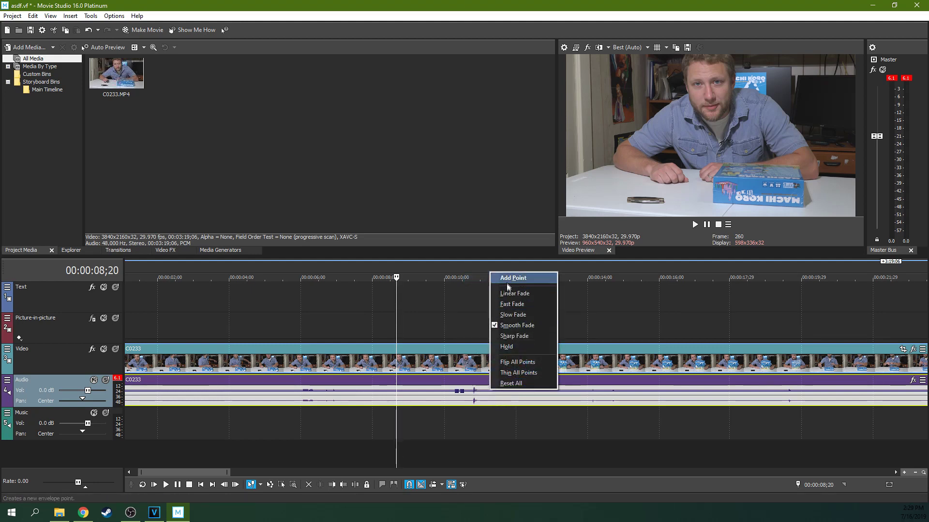
left_click(513, 278)
right_click(500, 389)
left_click(520, 284)
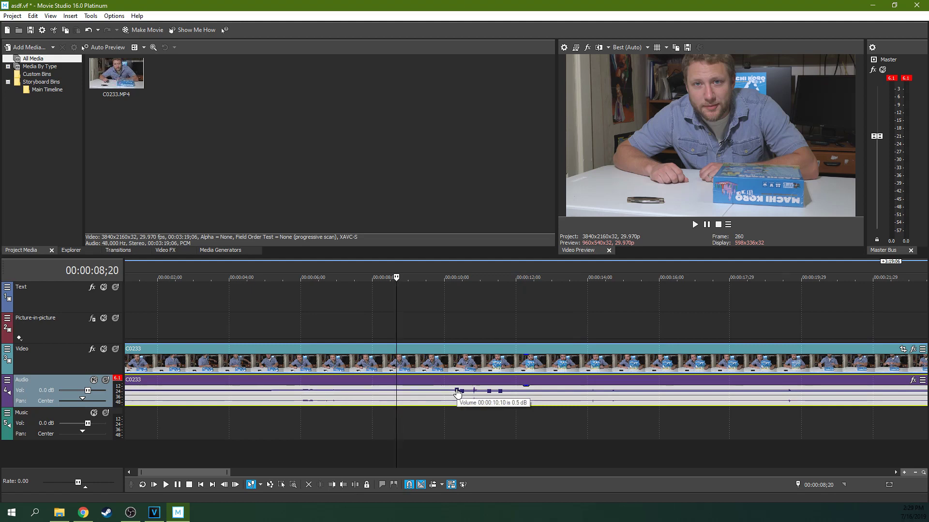
left_click_drag(457, 393, 627, 394)
scroll(468, 400, "up", 3)
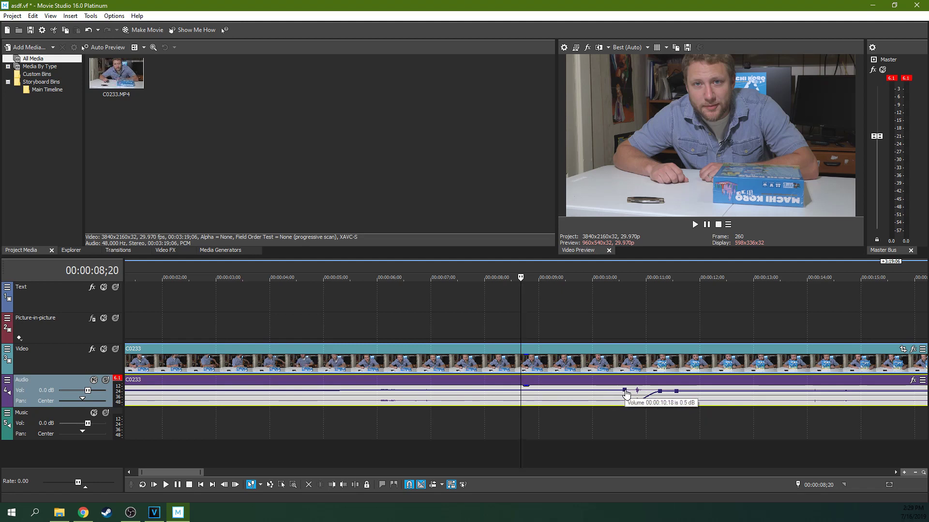
left_click(633, 409)
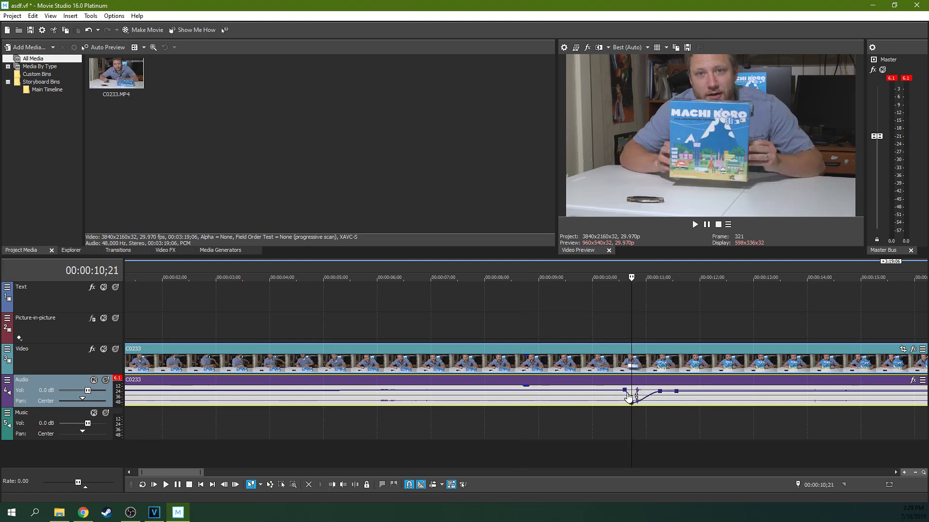
Step: Drag the envelope points into a roughly -13 dB dip at 10;21–11;01, with 11;15 back at 0.0 dB
left_click_drag(630, 395, 643, 405)
left_click_drag(659, 392, 649, 390)
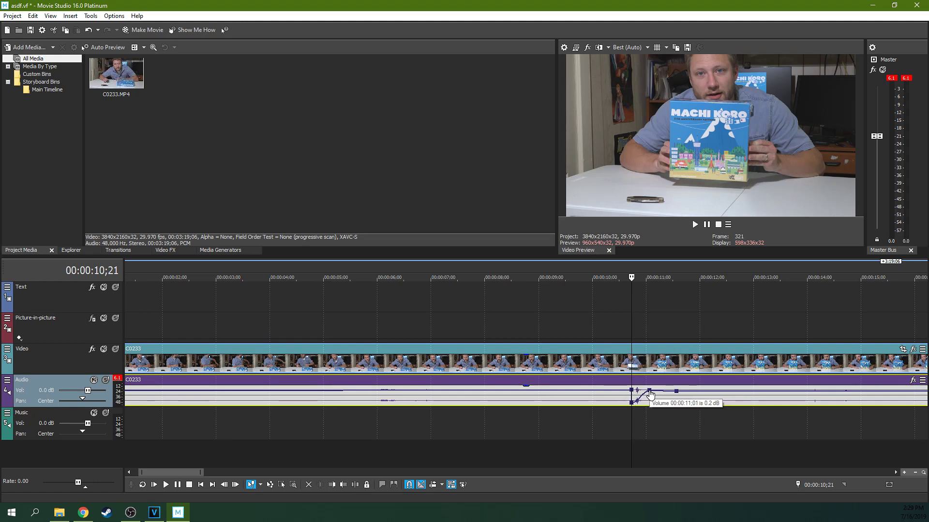
left_click_drag(675, 392, 674, 394)
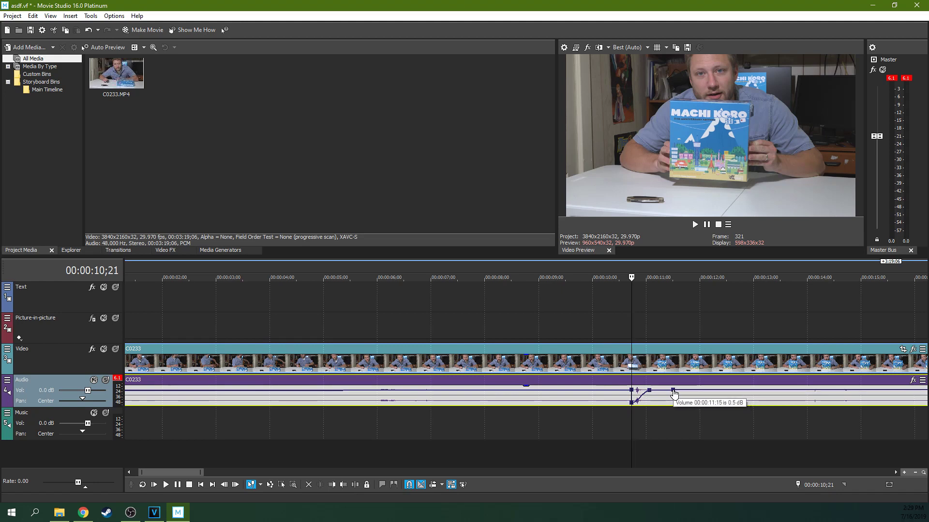
left_click_drag(674, 394, 648, 408)
left_click(651, 395)
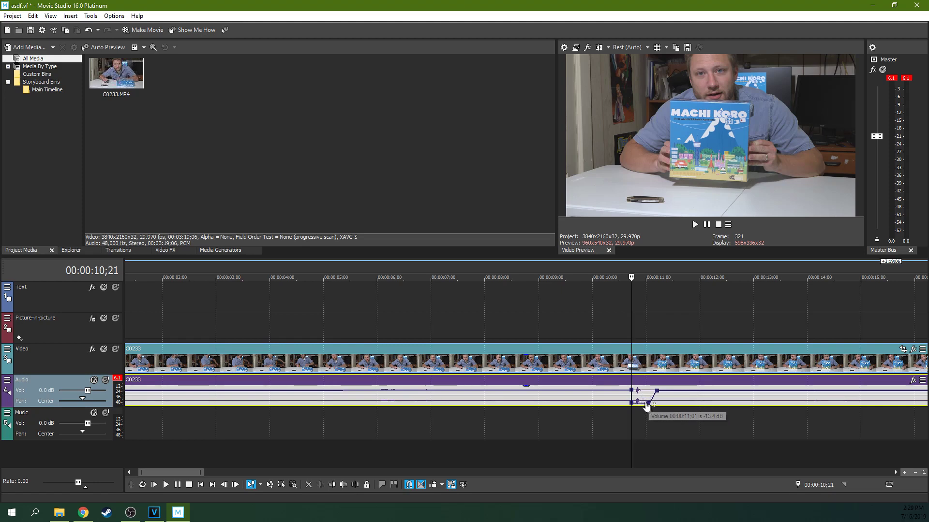
Step: Play the edited section starting from 08;21
left_click(582, 400)
left_click(523, 406)
left_click(695, 224)
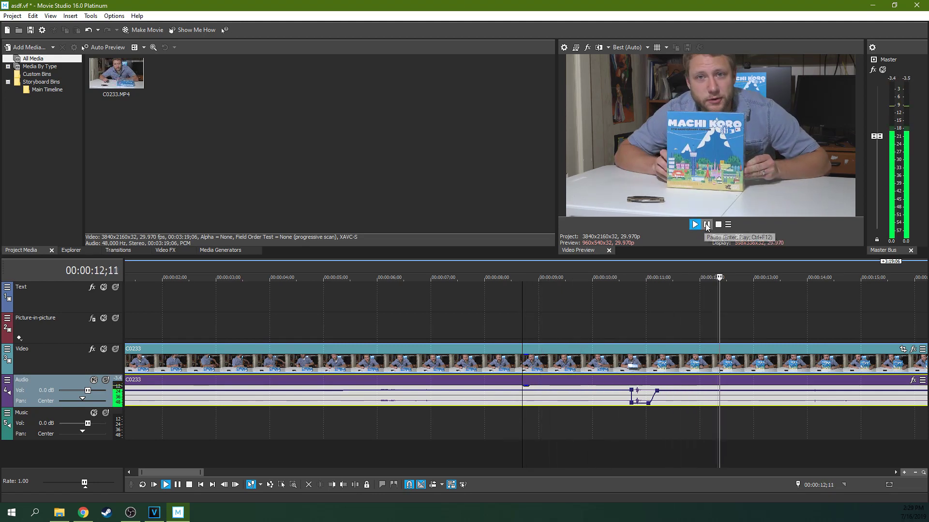
Step: Replay the volume dip from 10;18 through 12;03, then return the playhead to 10;16
left_click(706, 224)
left_click(625, 335)
left_click(694, 225)
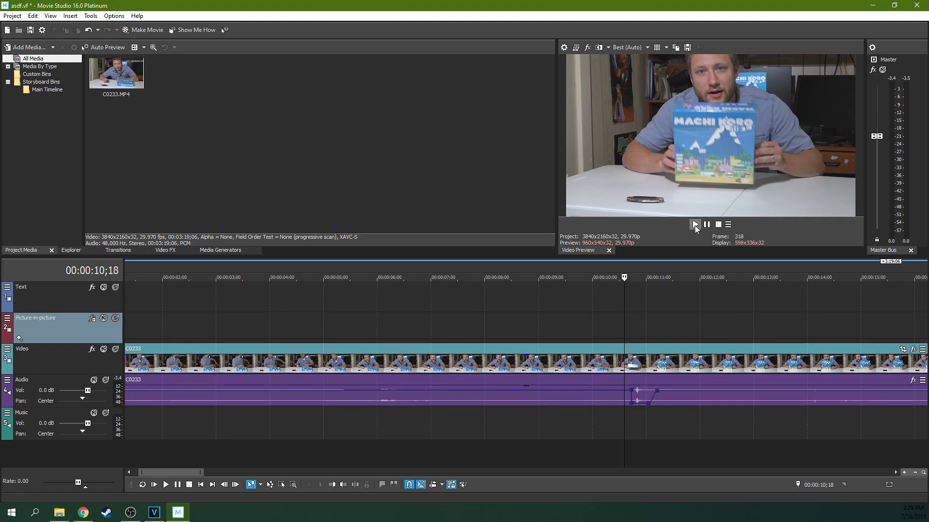
left_click(707, 225)
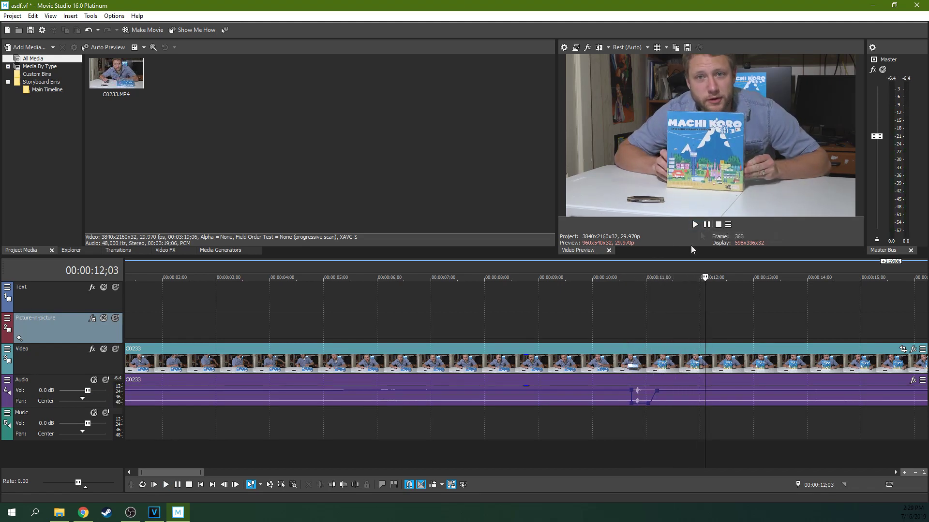
left_click(639, 327)
left_click(620, 331)
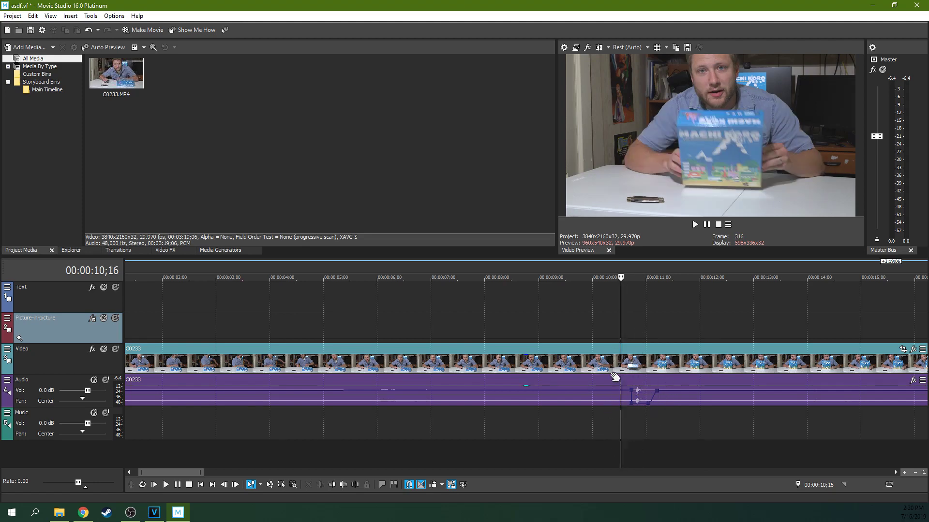
Step: Zoom the timeline out and play the section around 28 seconds
scroll(648, 366, "down", 8)
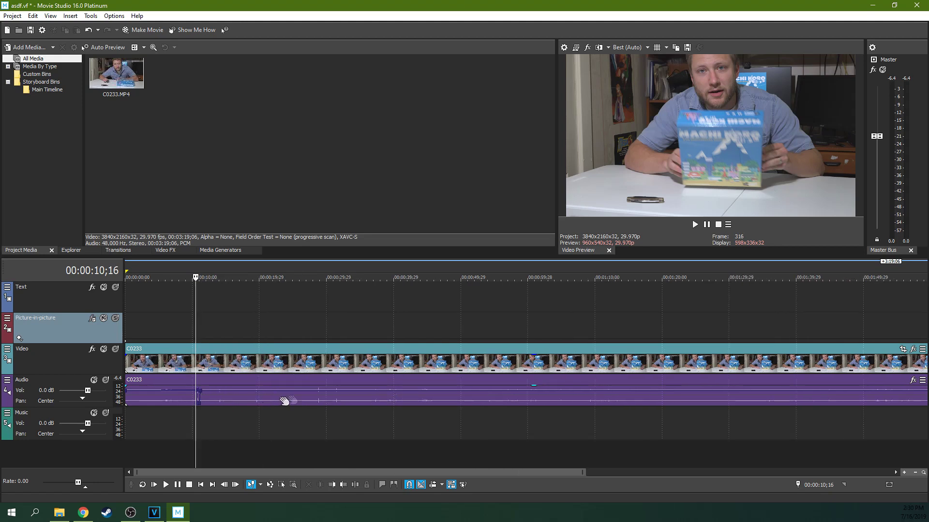
left_click(317, 393)
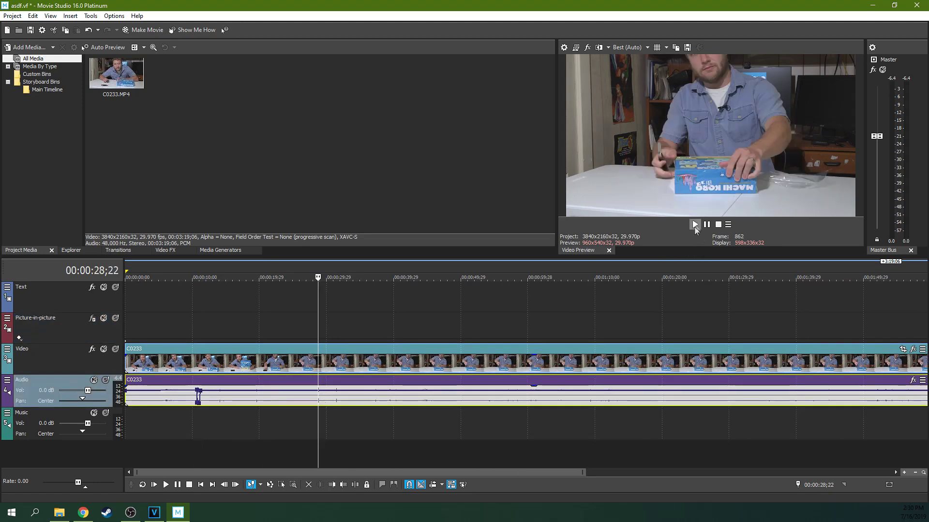
left_click(694, 224)
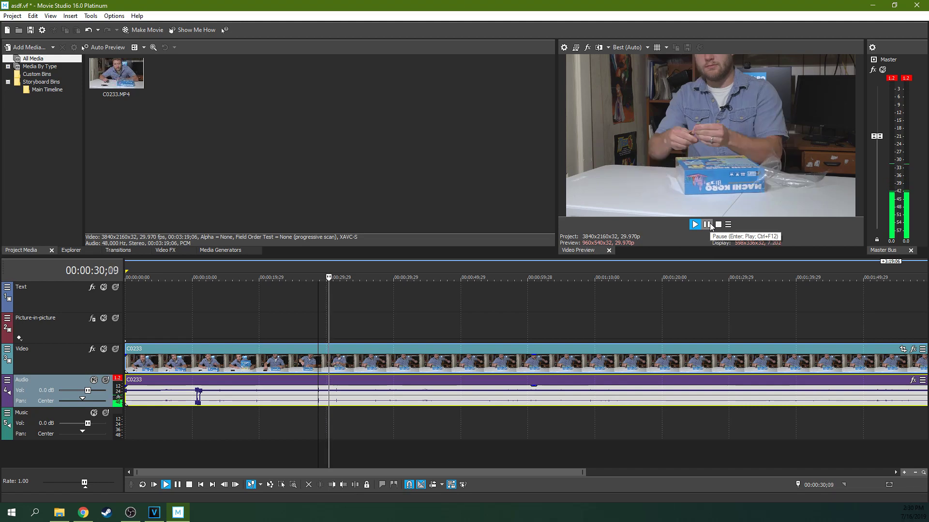
left_click(708, 225)
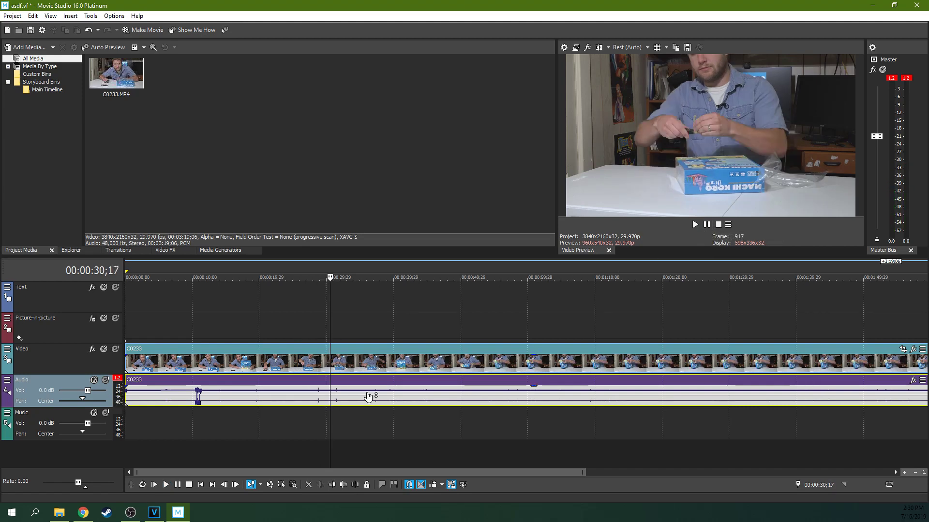